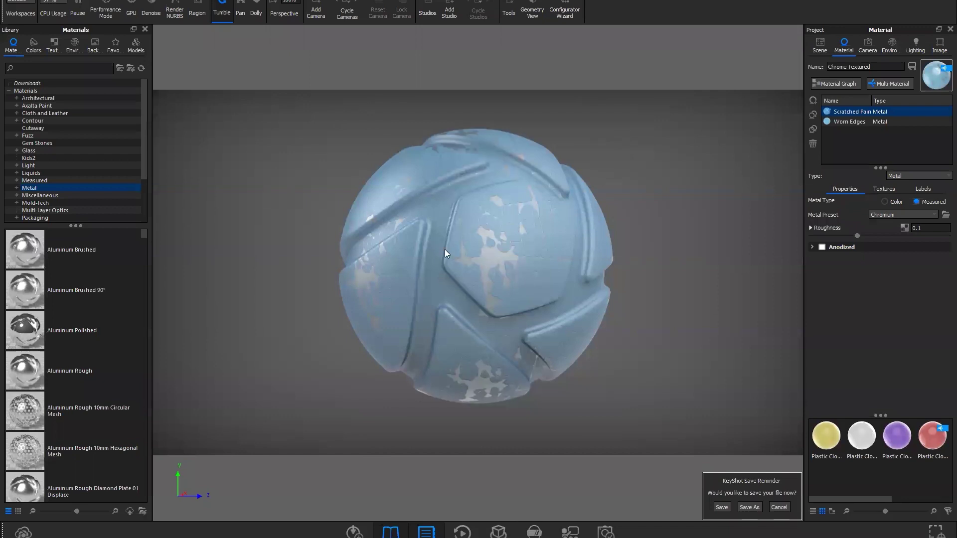
Open the material's node graph and drag the Worn Edges network away from Scratched Paint.
{"action": "left_click", "coordinate": [836, 85]}
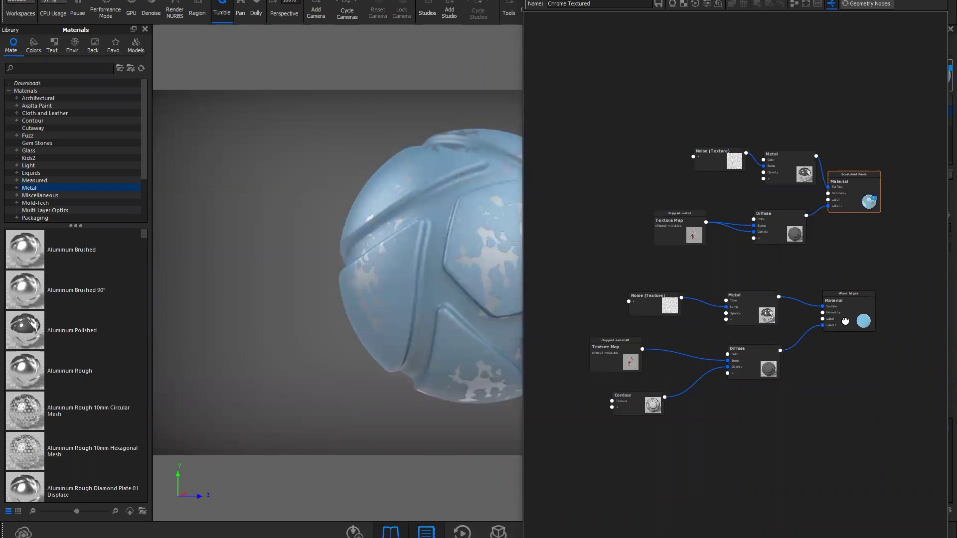
{"action": "left_click_drag", "start_coordinate": [846, 322], "coordinate": [862, 524]}
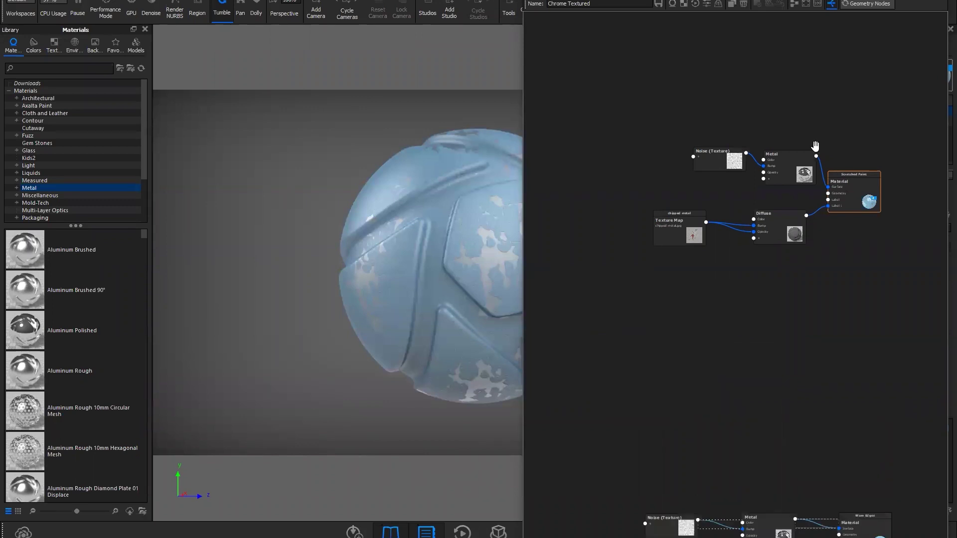
{"action": "scroll", "coordinate": [815, 146], "scroll_direction": "down", "scroll_amount": 2}
{"action": "scroll", "coordinate": [823, 303], "scroll_direction": "up", "scroll_amount": 3}
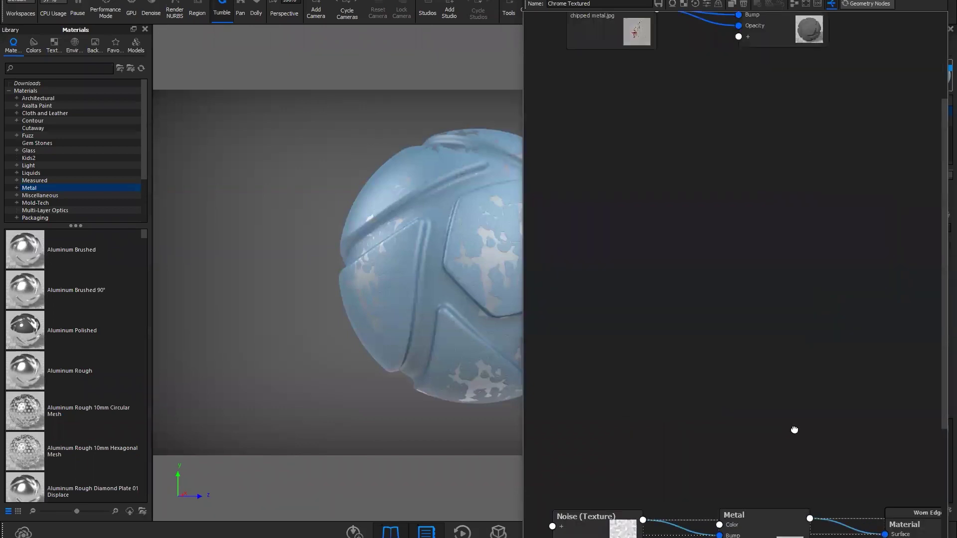
{"action": "scroll", "coordinate": [794, 431], "scroll_direction": "down", "scroll_amount": 5}
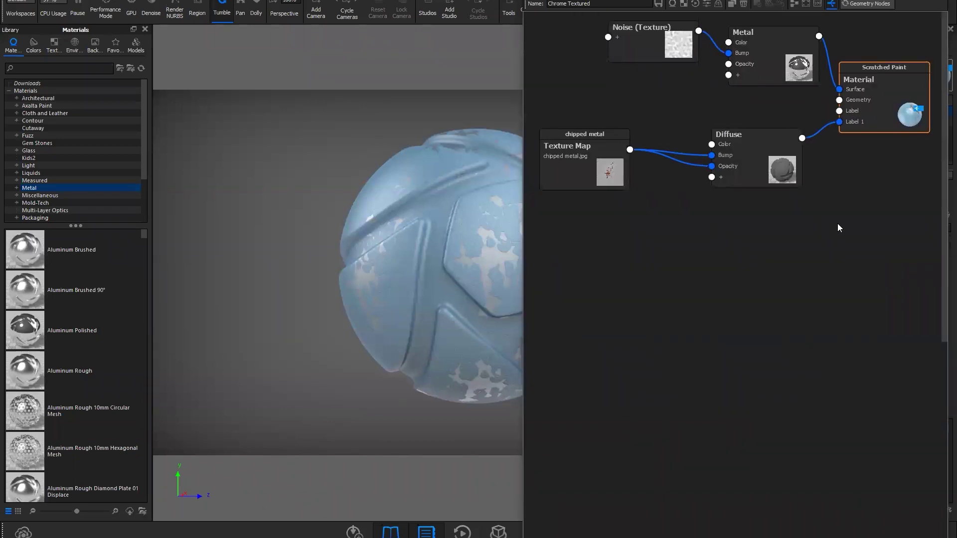
Frame the Scratched Paint nodes large and shift the Diffuse node toward the chipped-metal texture.
{"action": "left_click_drag", "start_coordinate": [877, 265], "coordinate": [626, 30]}
{"action": "key", "text": "f"}
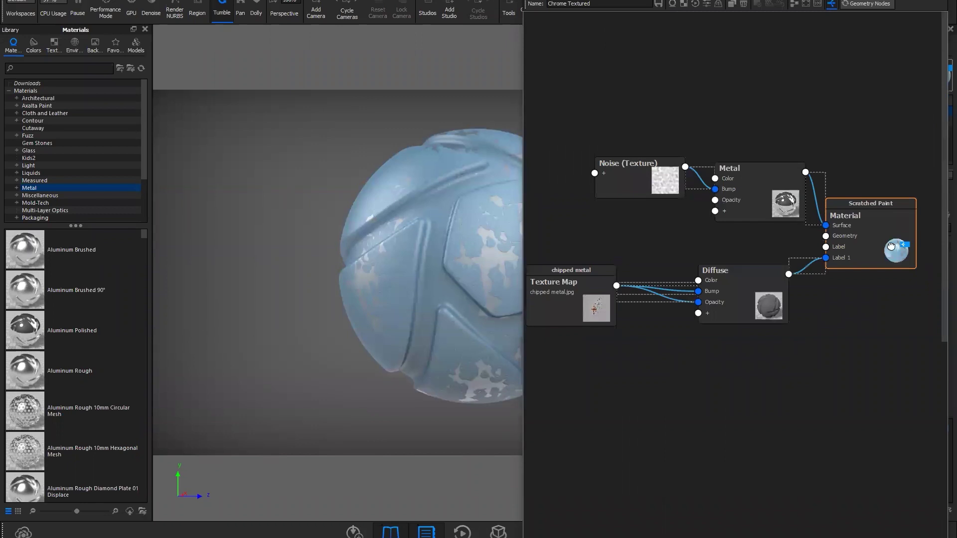
{"action": "middle_click_drag", "start_coordinate": [614, 205], "coordinate": [628, 223]}
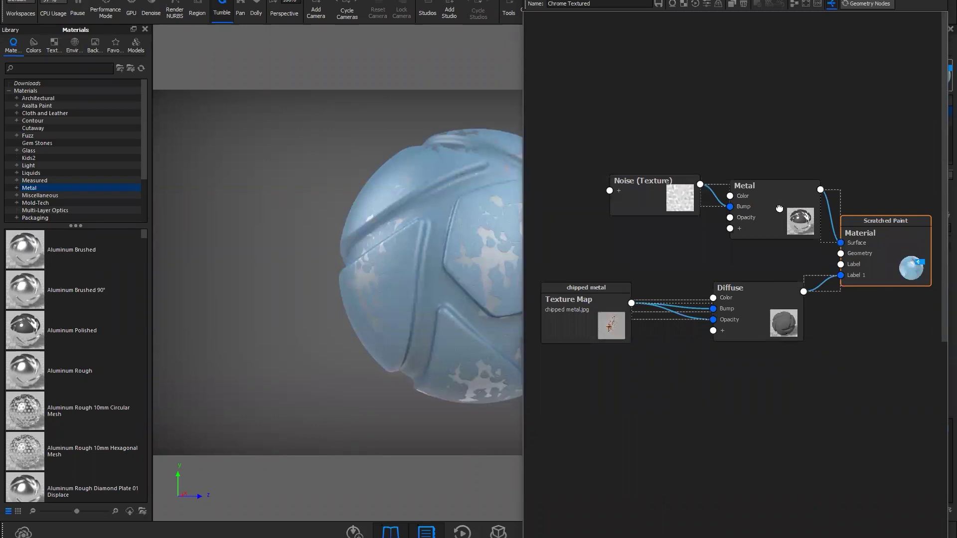
{"action": "middle_click_drag", "start_coordinate": [779, 209], "coordinate": [648, 185]}
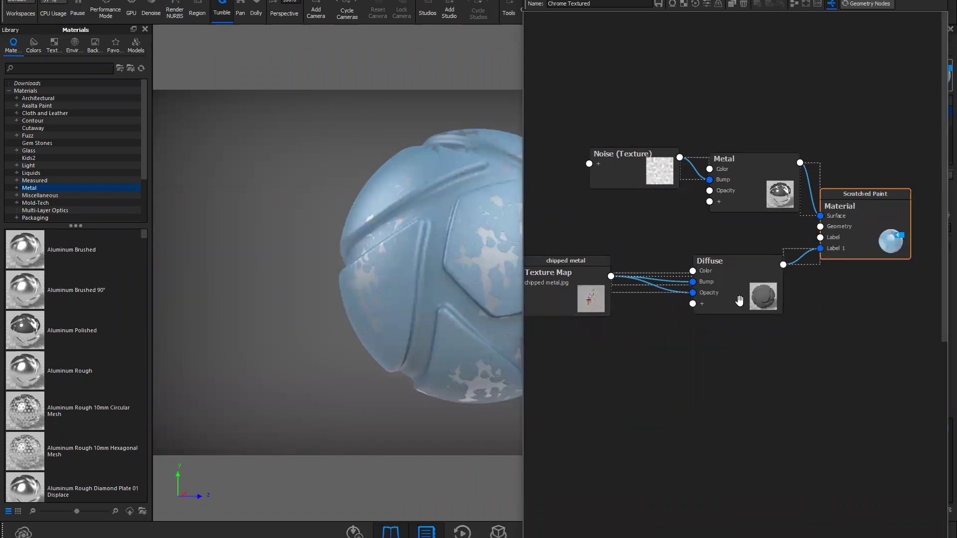
{"action": "left_click", "coordinate": [28, 91]}
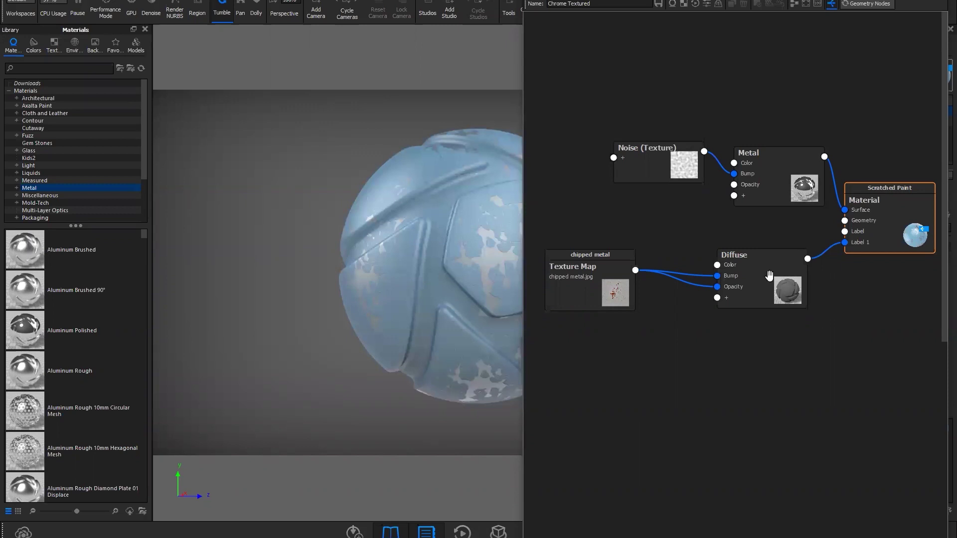
{"action": "left_click_drag", "start_coordinate": [755, 290], "coordinate": [742, 304]}
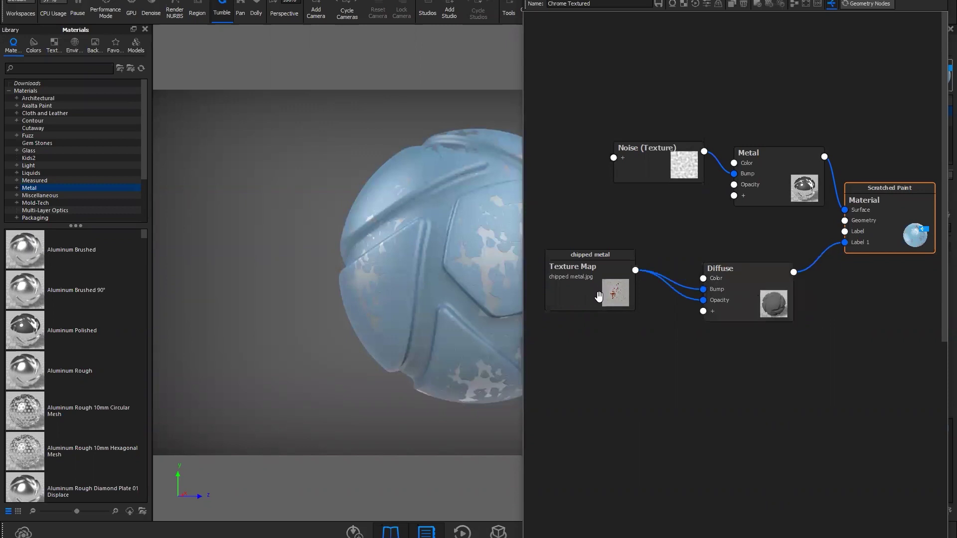
Align the Texture Map and Diffuse nodes and preview the chipped-metal texture on the ball.
{"action": "left_click_drag", "start_coordinate": [553, 281], "coordinate": [570, 287]}
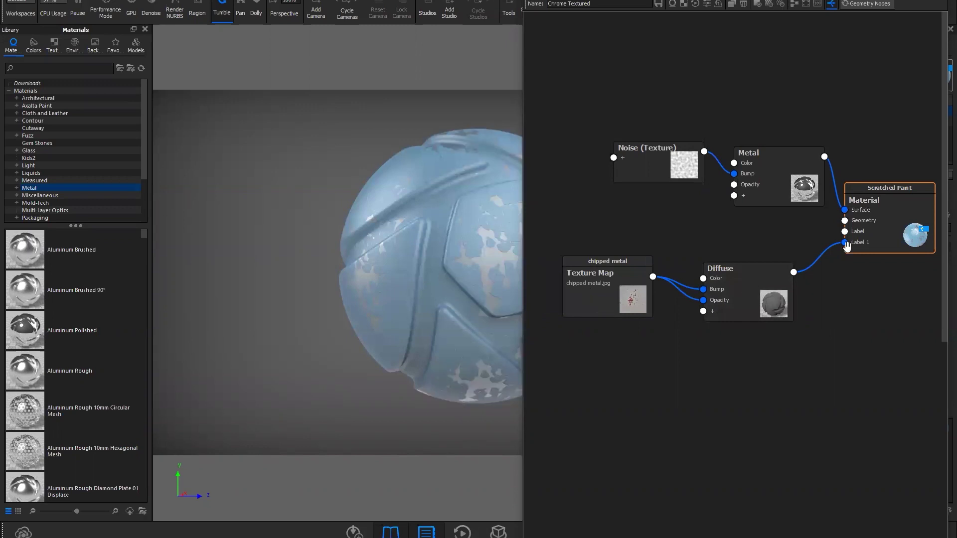
{"action": "left_click_drag", "start_coordinate": [749, 291], "coordinate": [738, 279]}
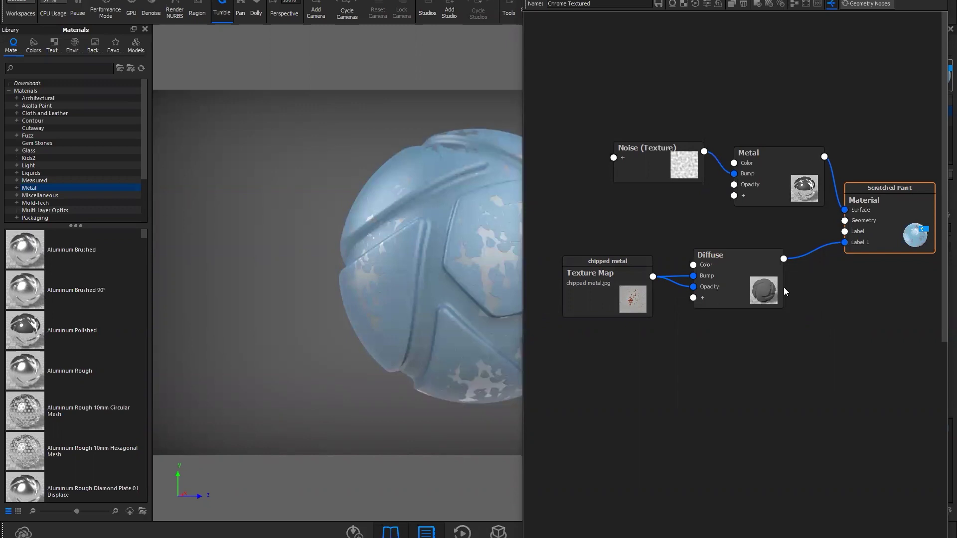
{"action": "double_click", "coordinate": [770, 288]}
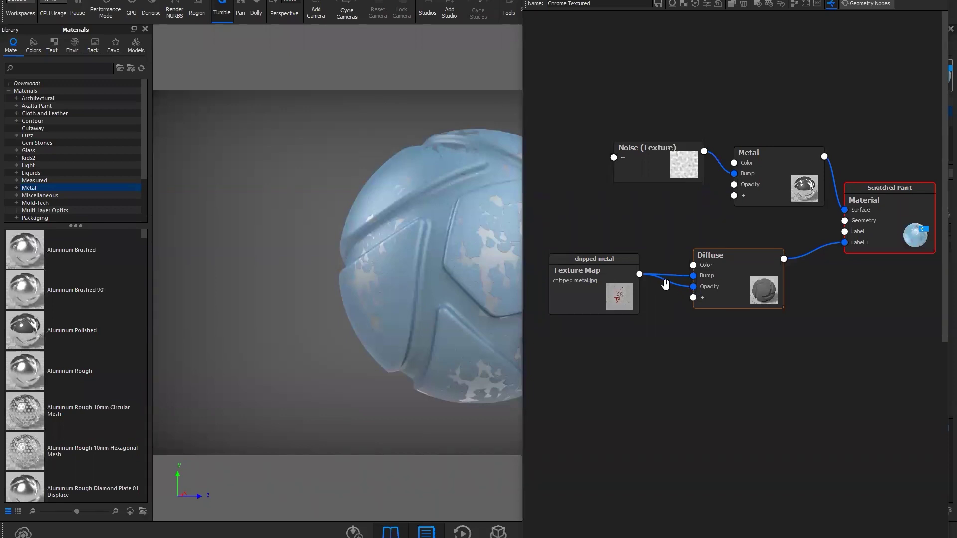
{"action": "left_click", "coordinate": [609, 293]}
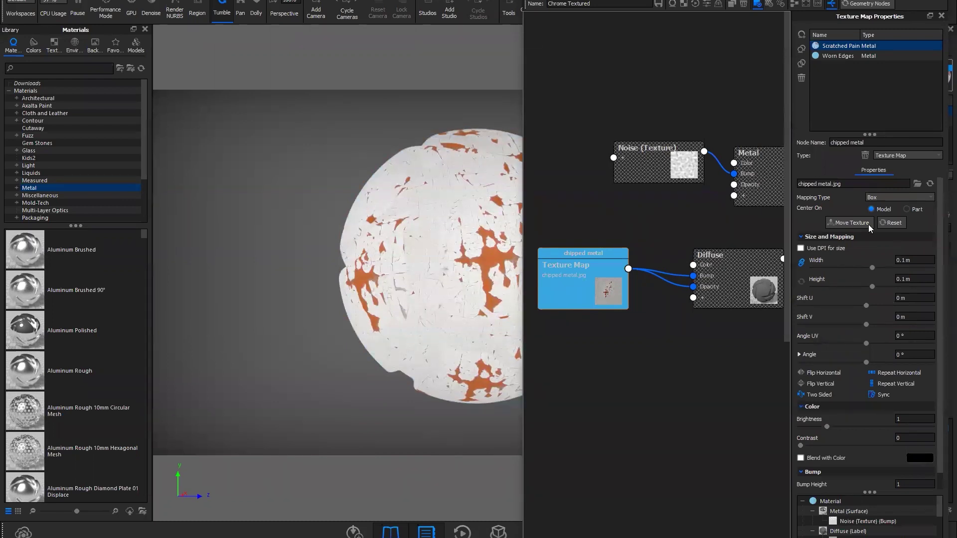
Close the texture properties, nudge the Texture Map and Diffuse nodes, and pan toward Worn Edges.
{"action": "left_click", "coordinate": [942, 17]}
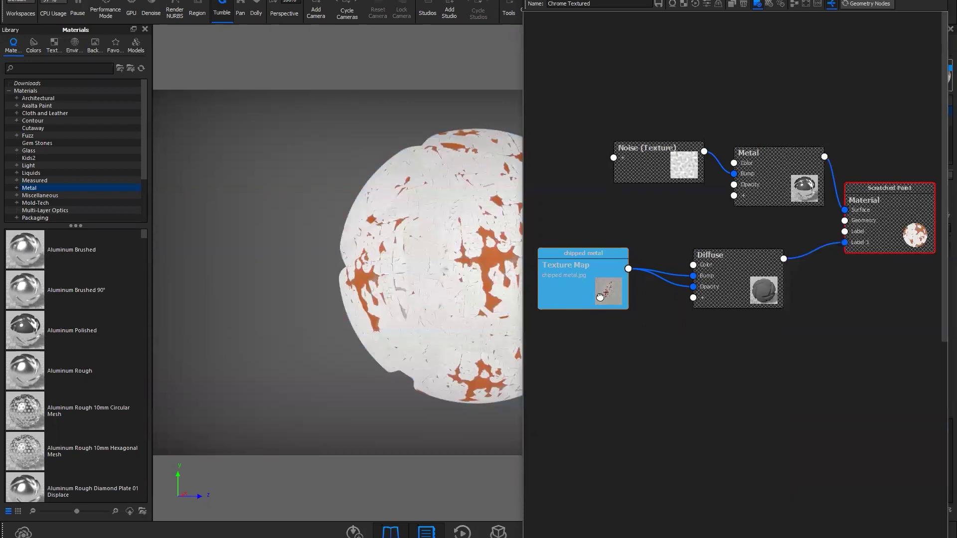
{"action": "left_click_drag", "start_coordinate": [605, 299], "coordinate": [616, 290]}
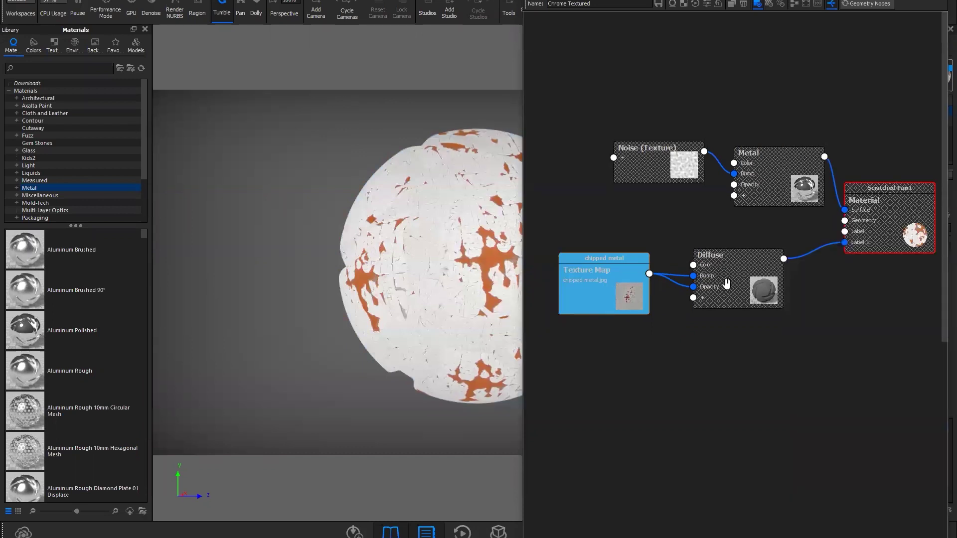
{"action": "mouse_move", "coordinate": [727, 285]}
{"action": "left_mouse_down"}
{"action": "mouse_move", "coordinate": [742, 304]}
{"action": "mouse_move", "coordinate": [730, 297]}
{"action": "left_mouse_up"}
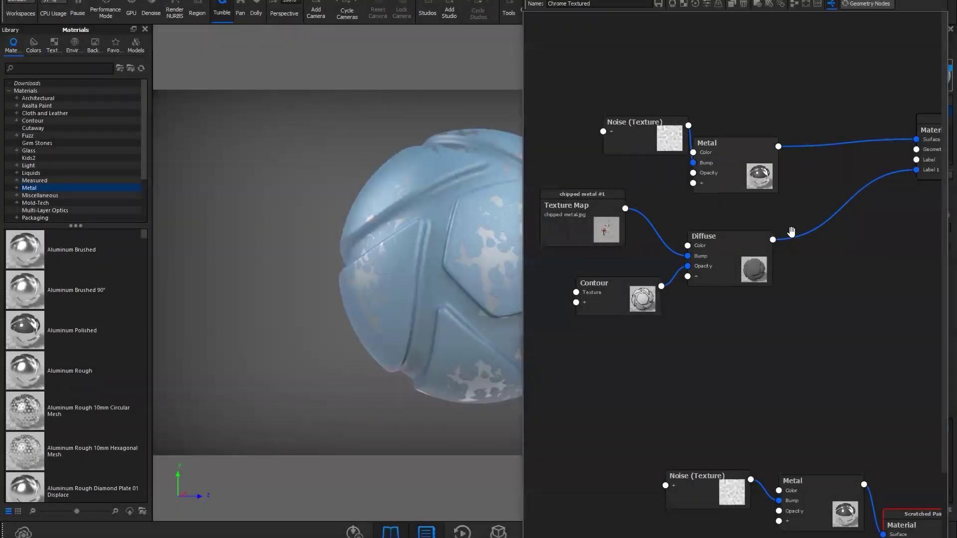
{"action": "left_click_drag", "start_coordinate": [943, 148], "coordinate": [849, 213]}
Bring the Worn Edges network fully into view and nudge its Diffuse node right.
{"action": "left_click_drag", "start_coordinate": [600, 224], "coordinate": [599, 220]}
{"action": "left_click_drag", "start_coordinate": [736, 265], "coordinate": [744, 263]}
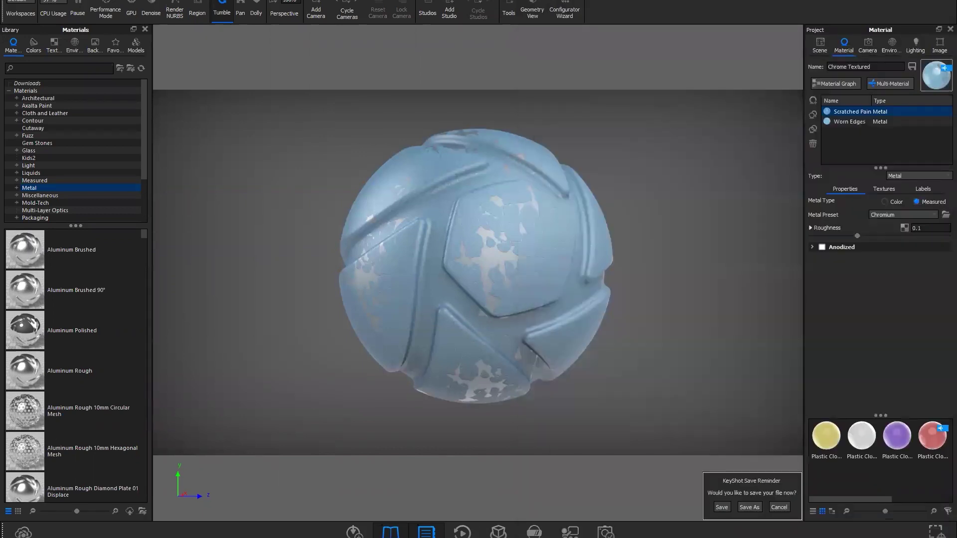
Reopen the graph and rearrange the Worn Edges Metal, Diffuse and Texture Map nodes.
{"action": "left_click", "coordinate": [812, 84]}
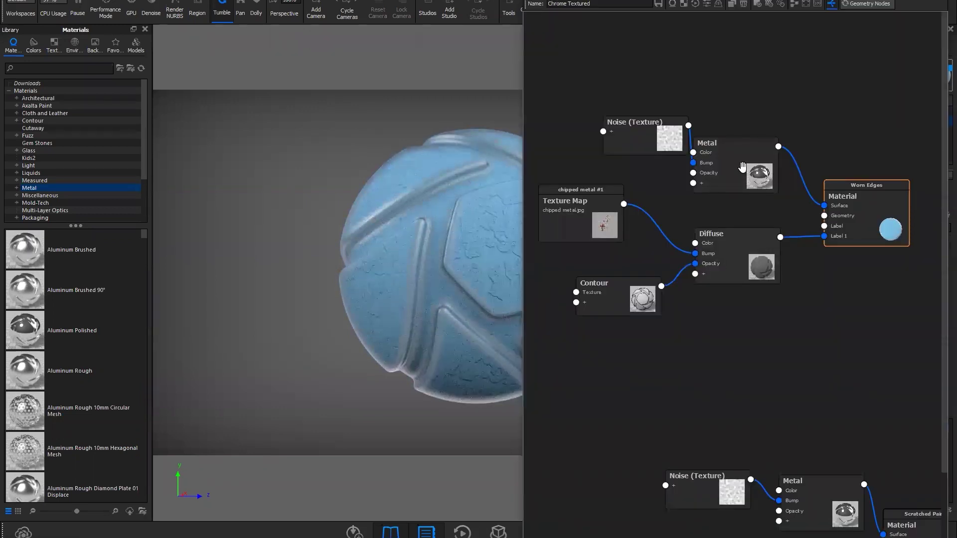
{"action": "left_click_drag", "start_coordinate": [711, 145], "coordinate": [722, 135]}
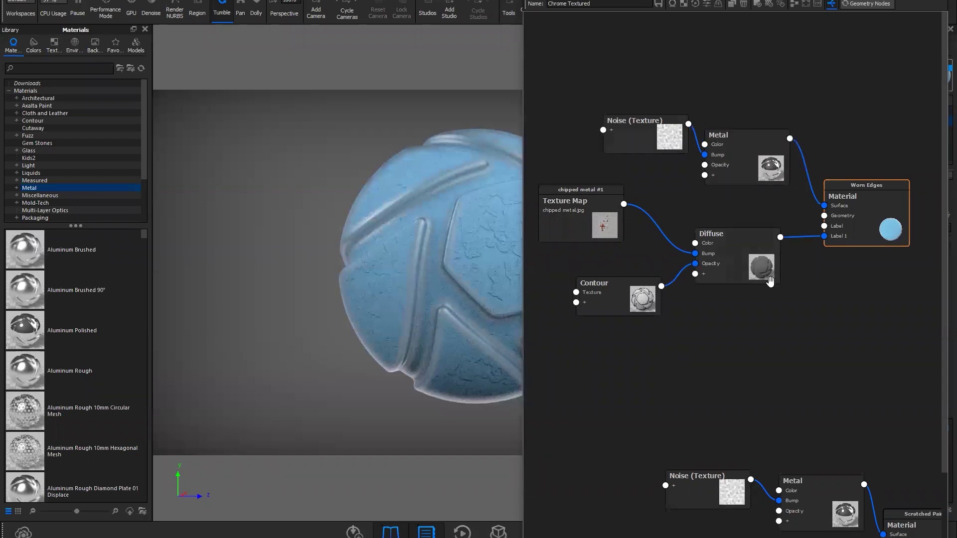
{"action": "left_click_drag", "start_coordinate": [709, 282], "coordinate": [724, 301]}
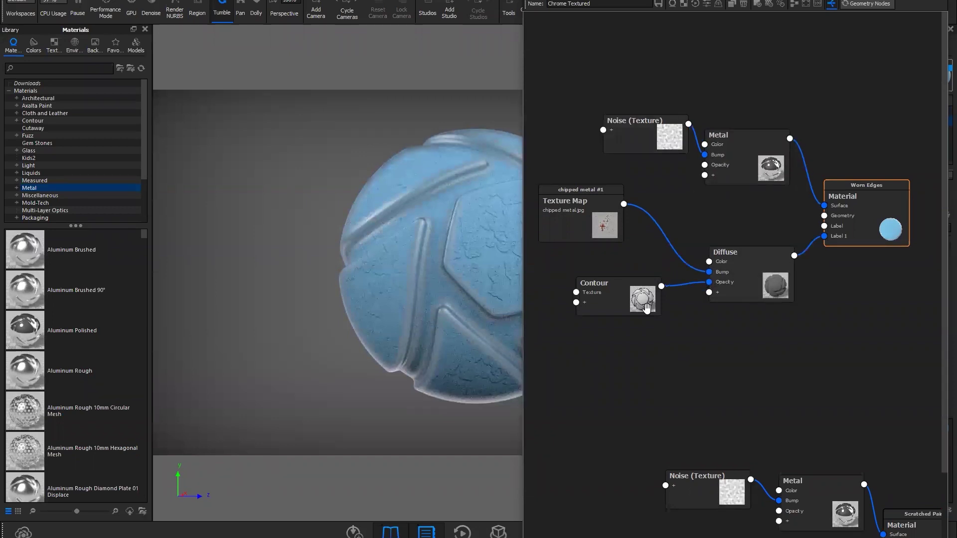
{"action": "left_click_drag", "start_coordinate": [611, 244], "coordinate": [636, 263]}
Reposition the Contour node and bring up the Diffuse node's properties.
{"action": "left_click_drag", "start_coordinate": [616, 298], "coordinate": [607, 303]}
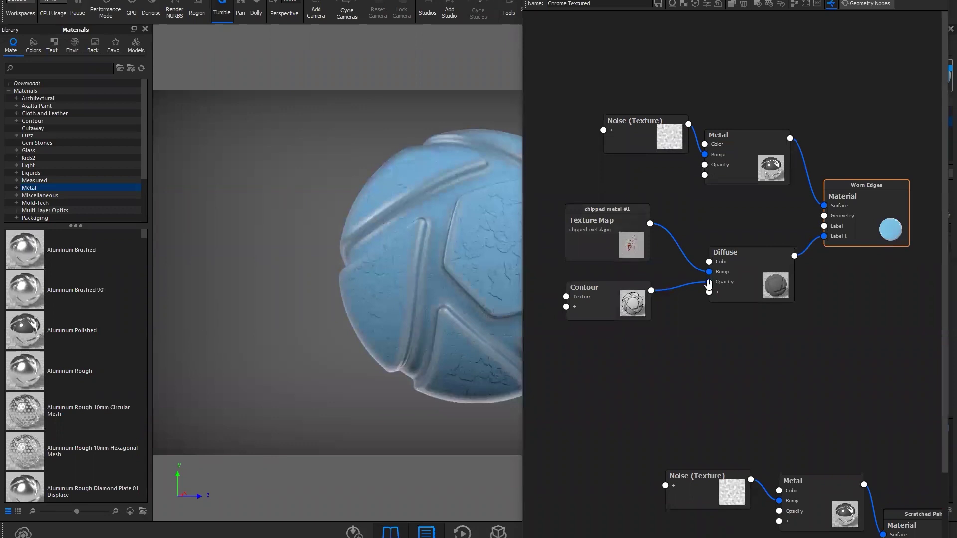
{"action": "mouse_move", "coordinate": [631, 305]}
{"action": "left_mouse_down"}
{"action": "mouse_move", "coordinate": [611, 327]}
{"action": "mouse_move", "coordinate": [596, 314]}
{"action": "left_mouse_up"}
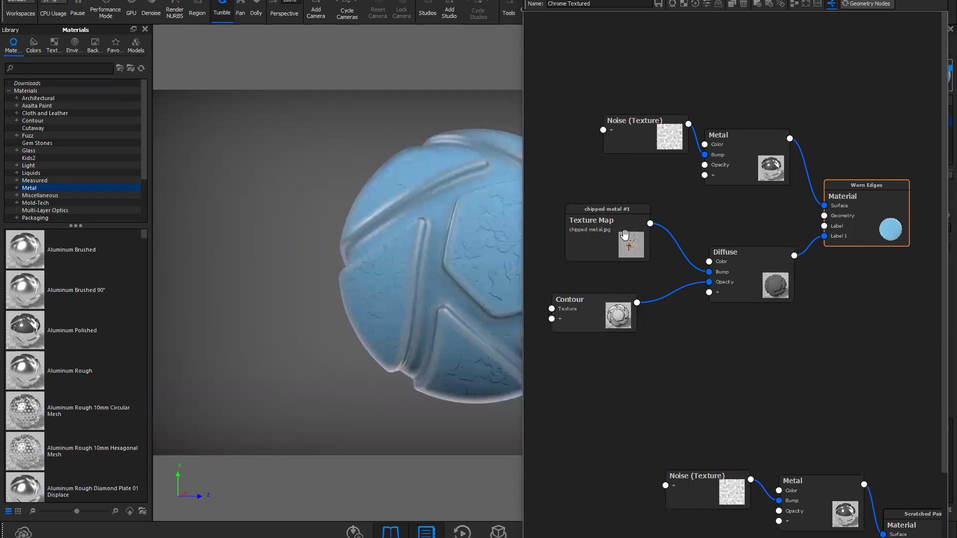
{"action": "left_click_drag", "start_coordinate": [591, 314], "coordinate": [611, 314]}
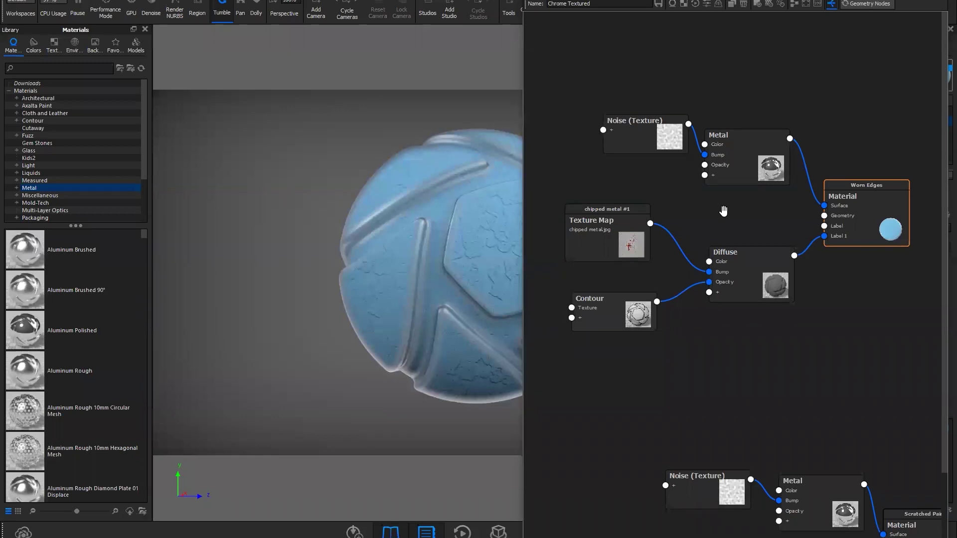
{"action": "double_click", "coordinate": [726, 287]}
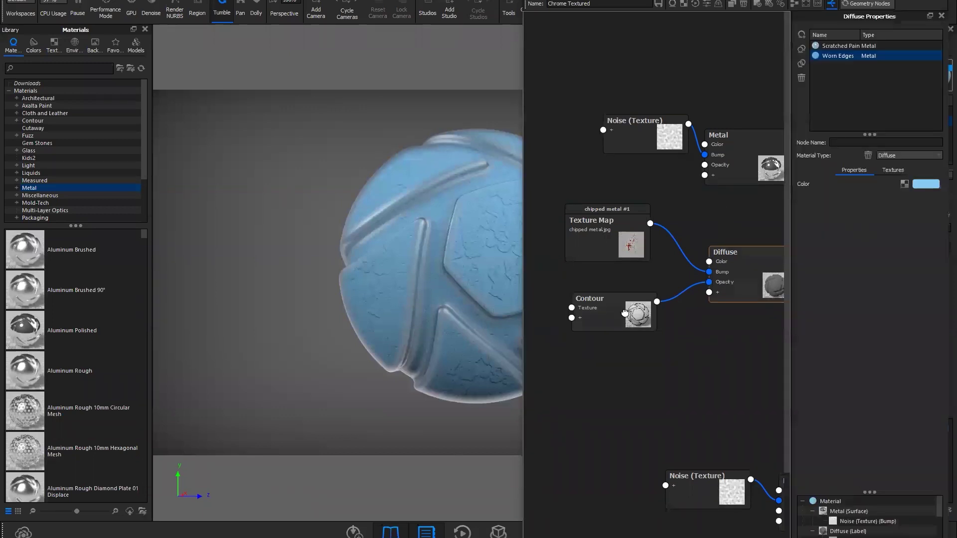
Show the Contour node's settings, then orbit the ball to a new viewing angle.
{"action": "double_click", "coordinate": [626, 313]}
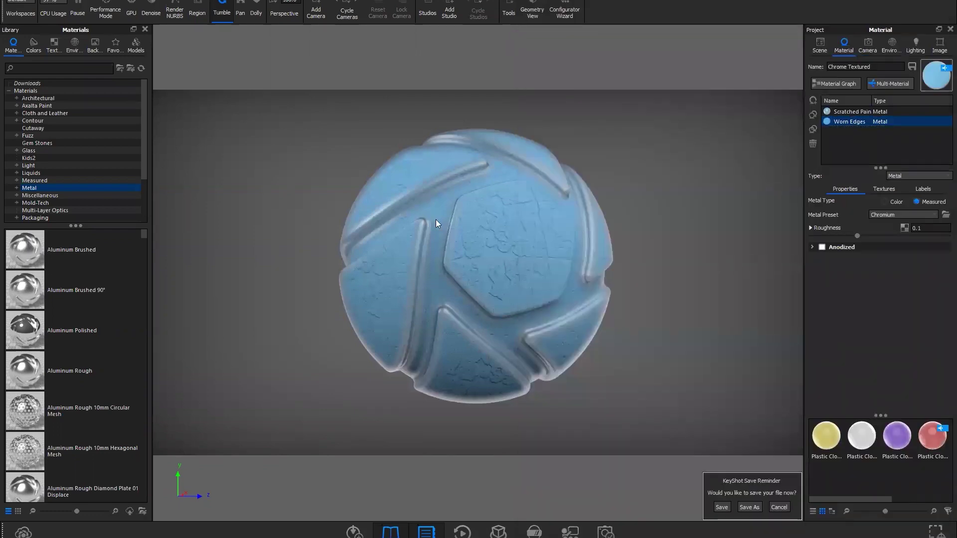
{"action": "left_click_drag", "start_coordinate": [436, 220], "coordinate": [431, 187]}
{"action": "scroll", "coordinate": [436, 185], "scroll_direction": "up", "scroll_amount": 2}
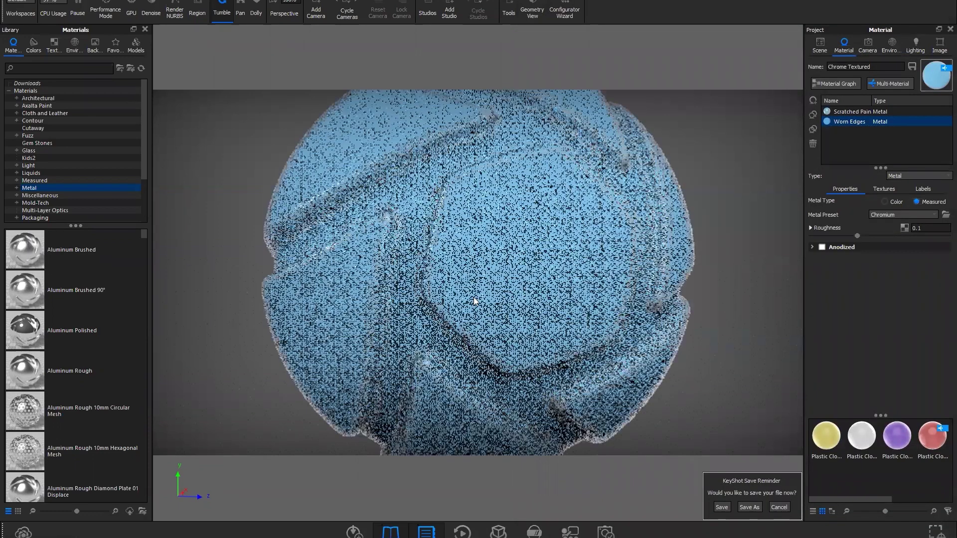
{"action": "scroll", "coordinate": [440, 258], "scroll_direction": "up", "scroll_amount": 2}
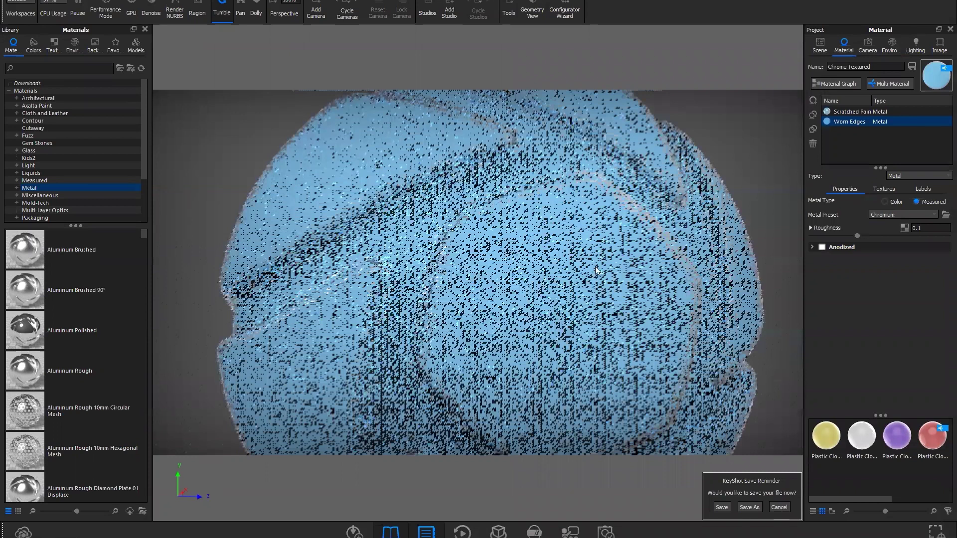
Pan across the ball's cracked worn-edge detail, then reopen the Material Graph.
{"action": "left_click_drag", "start_coordinate": [497, 267], "coordinate": [390, 338]}
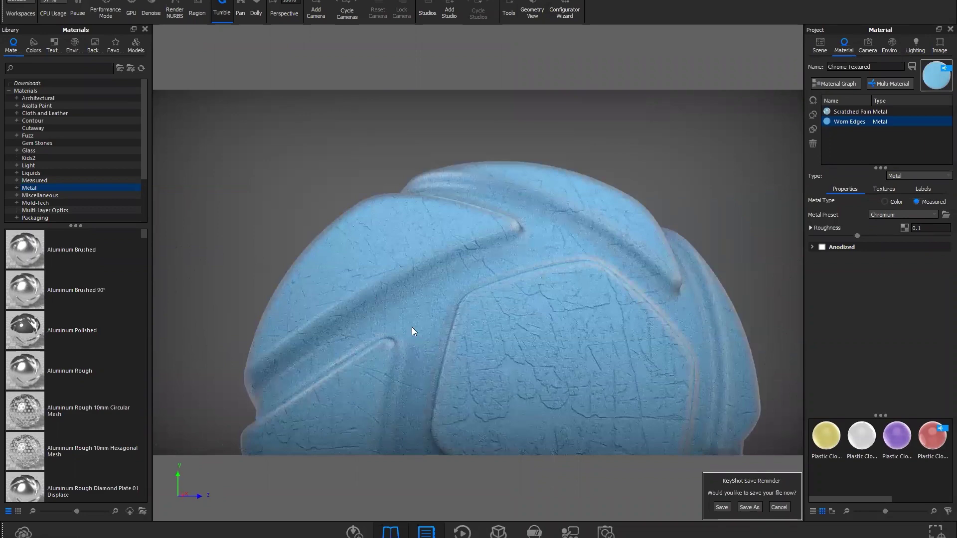
{"action": "scroll", "coordinate": [412, 327], "scroll_direction": "down", "scroll_amount": 3}
{"action": "scroll", "coordinate": [486, 285], "scroll_direction": "down", "scroll_amount": 3}
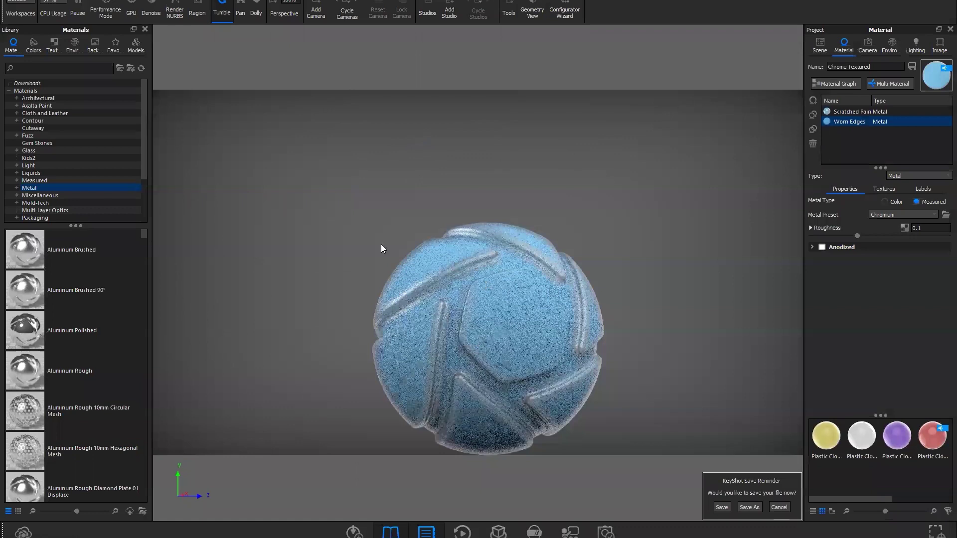
{"action": "middle_click_drag", "start_coordinate": [605, 347], "coordinate": [593, 303]}
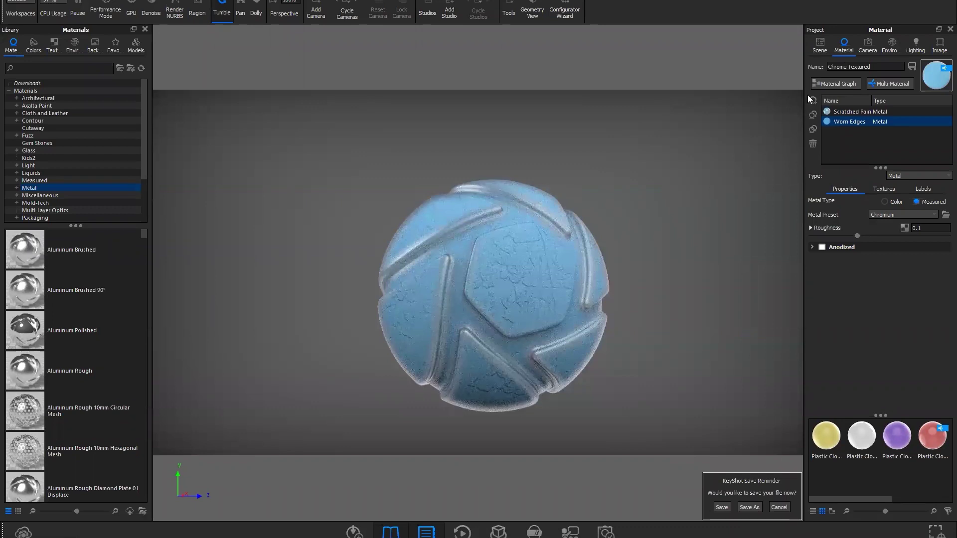
{"action": "left_click", "coordinate": [823, 85]}
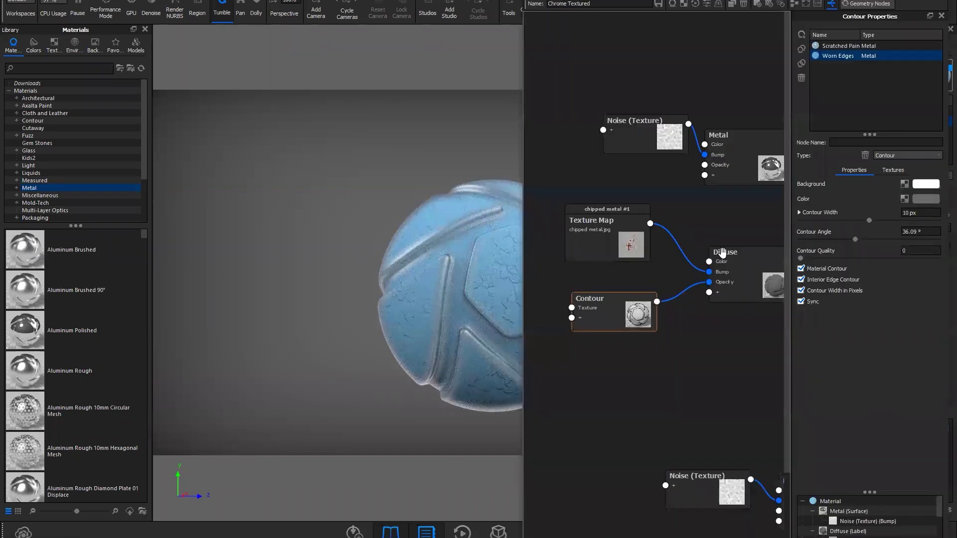